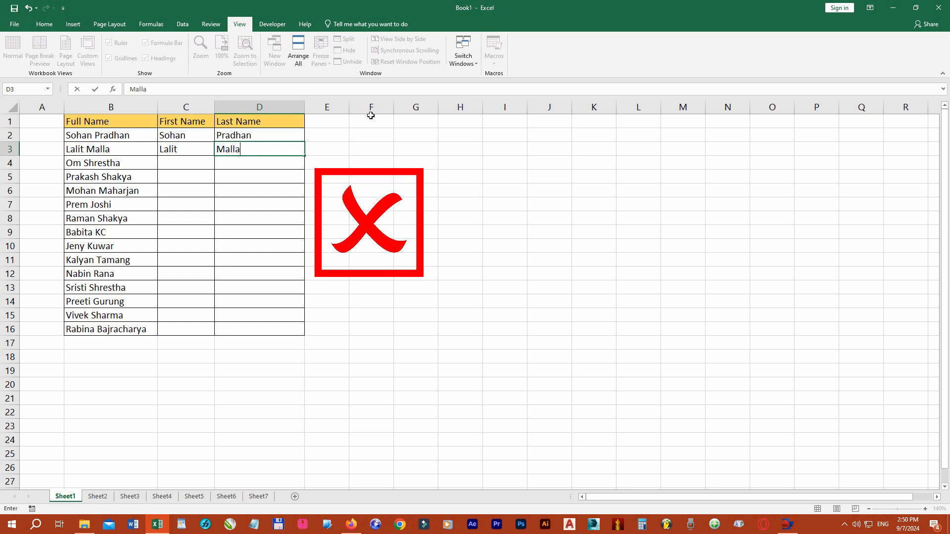
Step: Undo the manually entered first and last names in C2 through D3
key("Return")
key("ctrl+z")
key("ctrl+z")
key("ctrl+z")
key("ctrl+z")
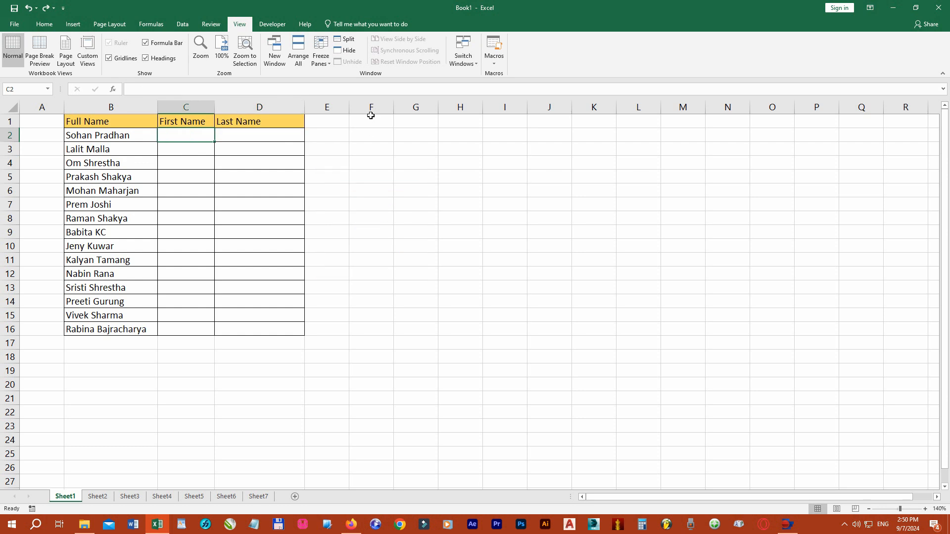
Step: Enter the first person's first name in C2 and Flash Fill the rest of the First Name column
type("Sohan")
key("Return")
key("Up")
key("ctrl+e")
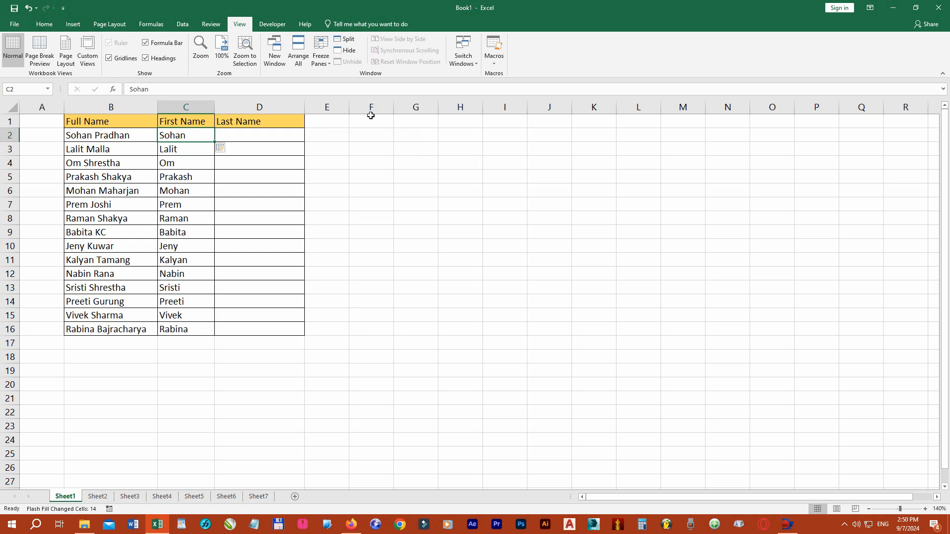
Step: Enter the first person's last name in D2 and Flash Fill the rest of the Last Name column
left_click(299, 134)
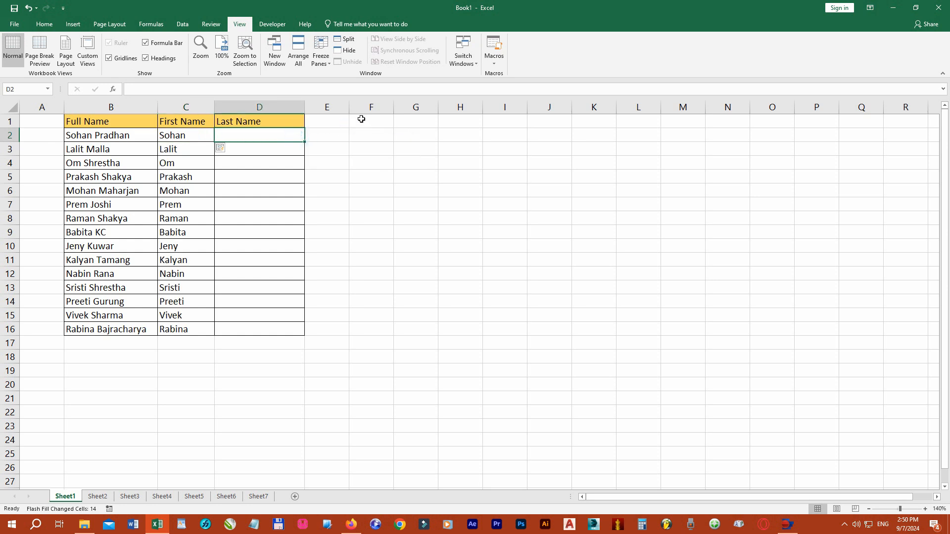
type("Pradhan")
key("Return")
key("Up")
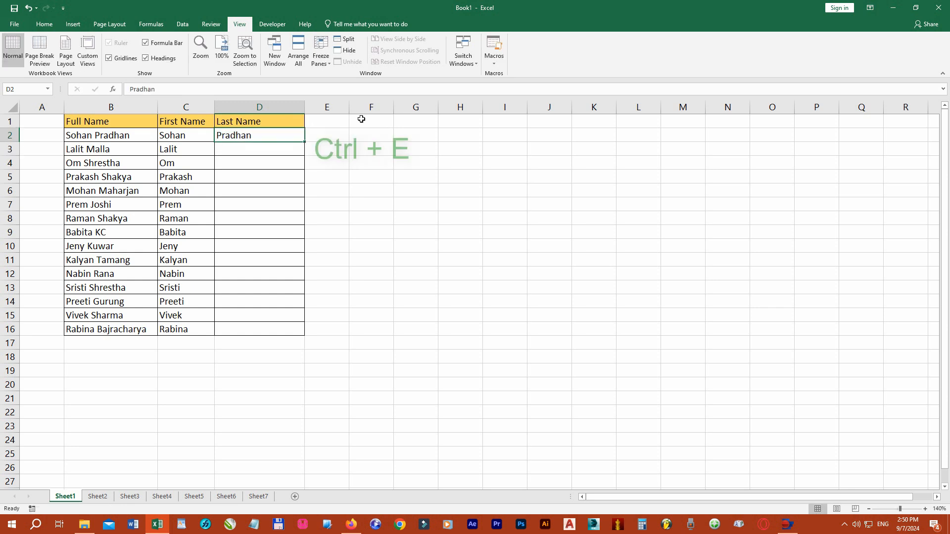
key("ctrl+e")
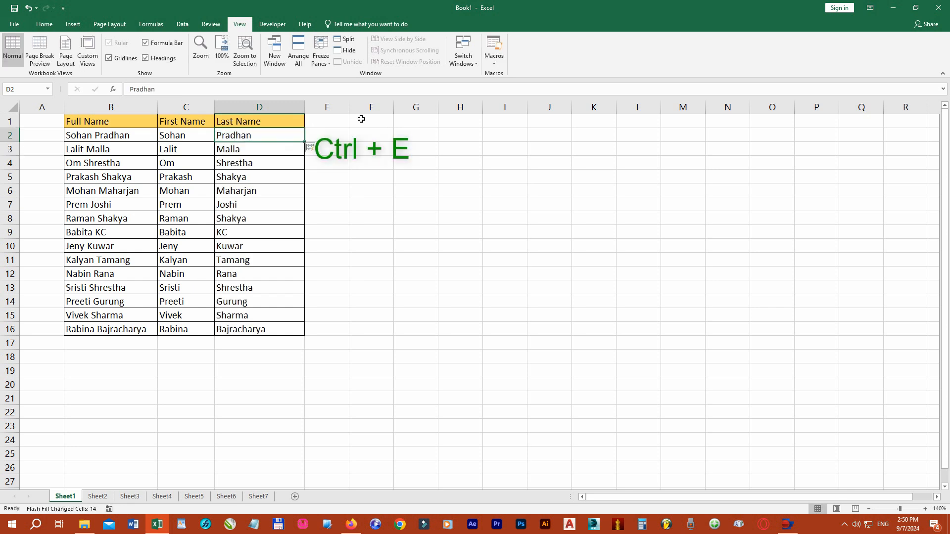
Step: Compare the full names with the extracted first and last names in rows 2, 8 and 16
left_click(132, 341)
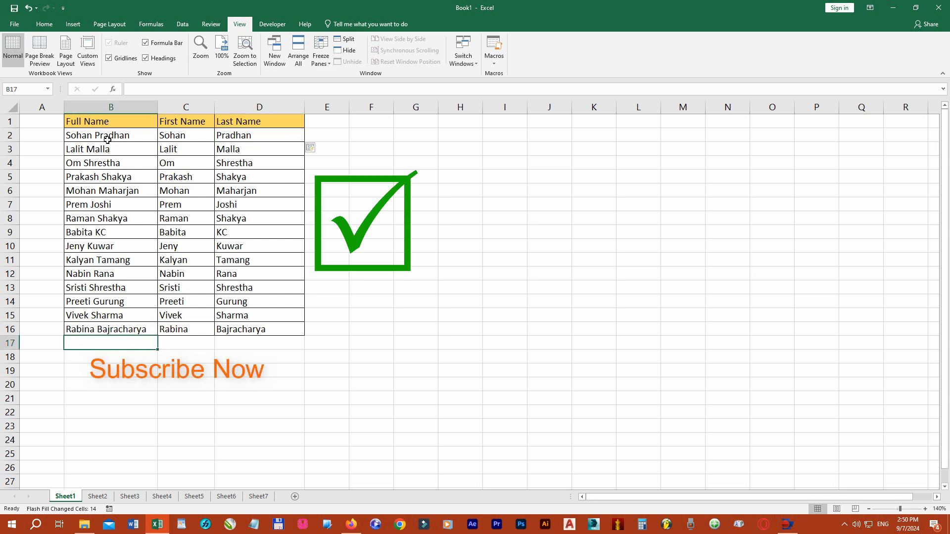
left_click(107, 139)
left_click(194, 133)
left_click(231, 135)
left_click(92, 218)
left_click(169, 219)
left_click(245, 221)
left_click(106, 329)
left_click(178, 330)
left_click(243, 330)
left_click(106, 343)
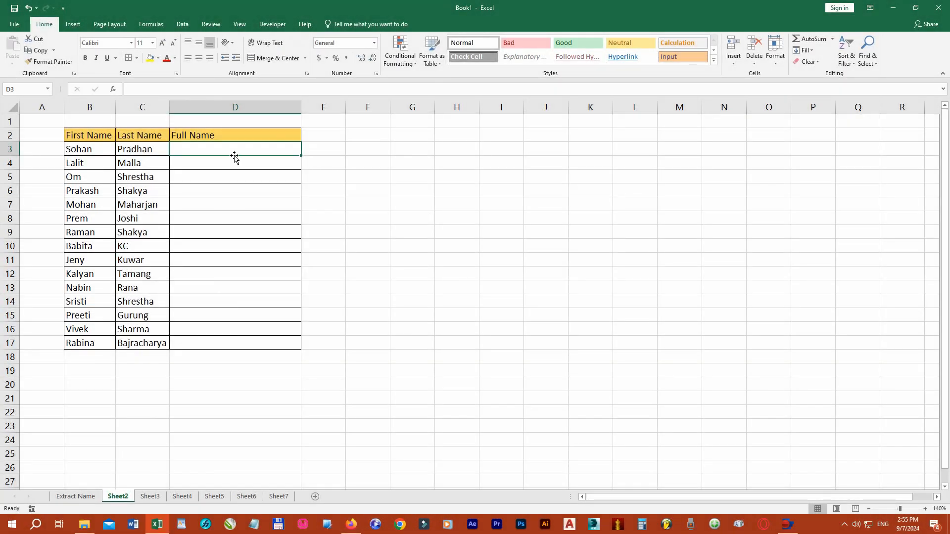
Step: Try entering the full names by hand in D3 and D4, and undo both entries
left_click(222, 150)
type("Sohan Pradhan")
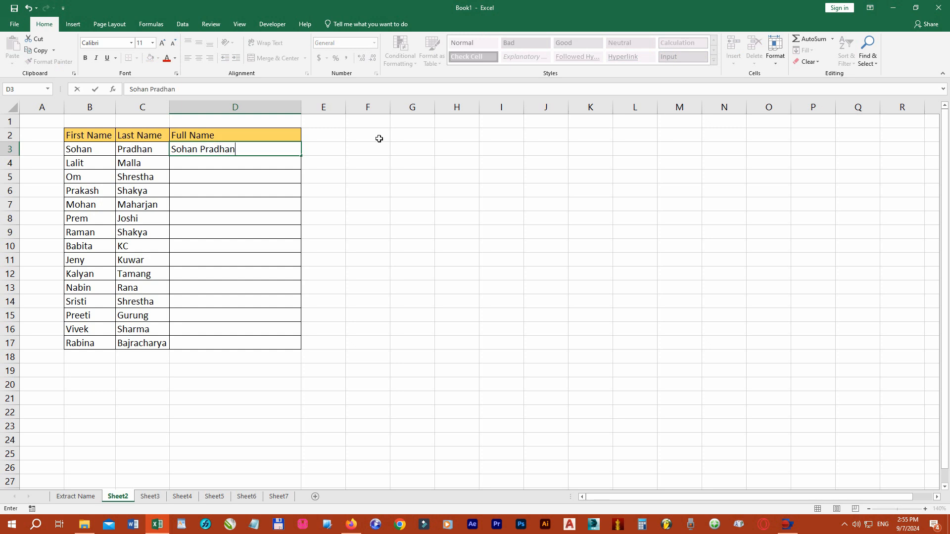
key("Return")
type("Lalit ")
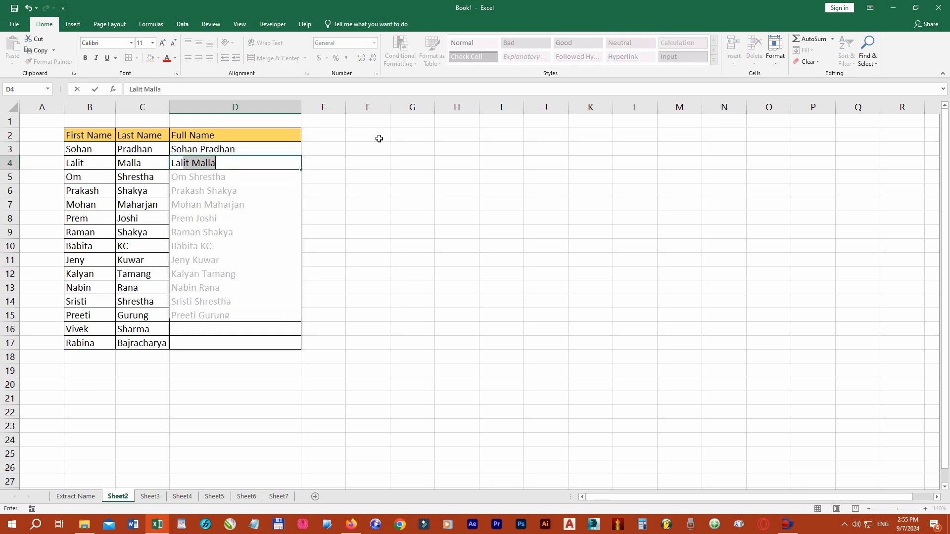
type("Malla")
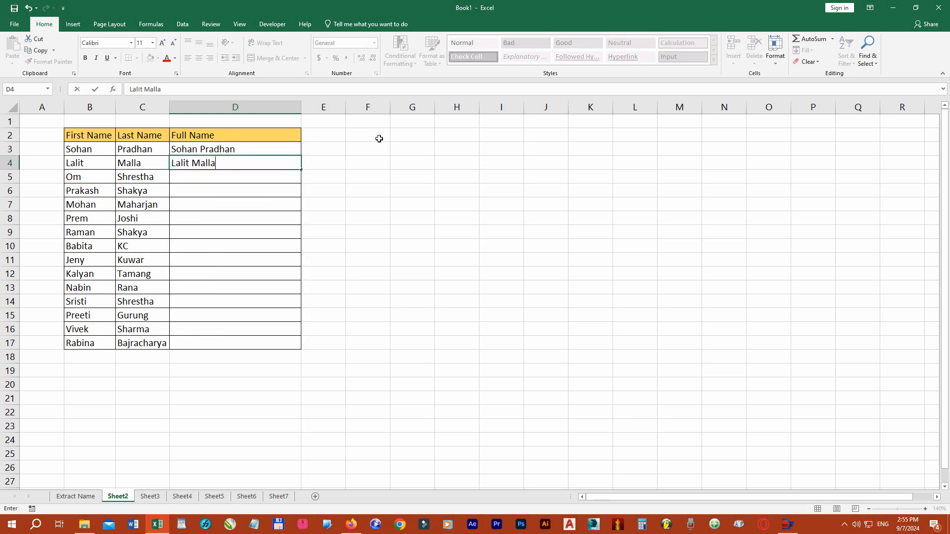
key("Return")
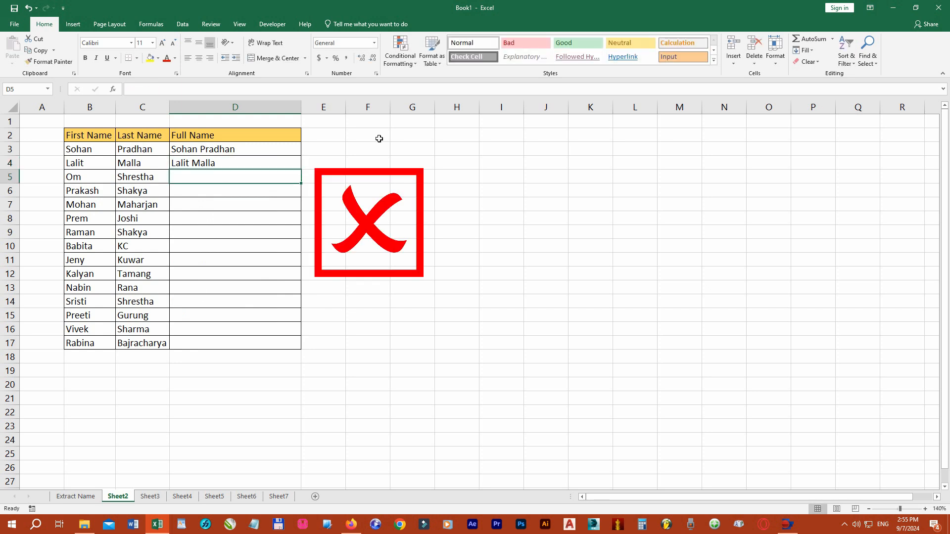
key("ctrl+z")
key("ctrl+z")
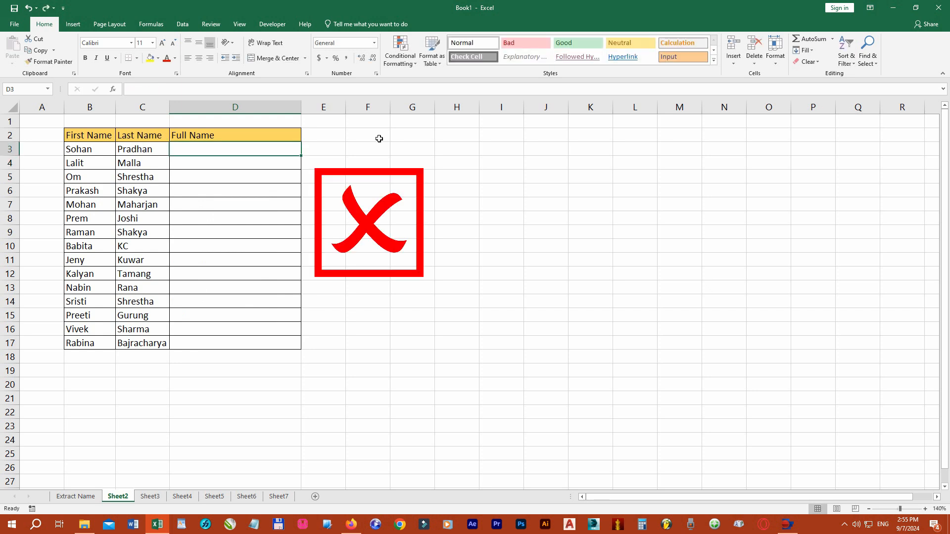
Step: Enter the first person's full name in D3 and Flash Fill the rest of the Full Name column
type("Soh")
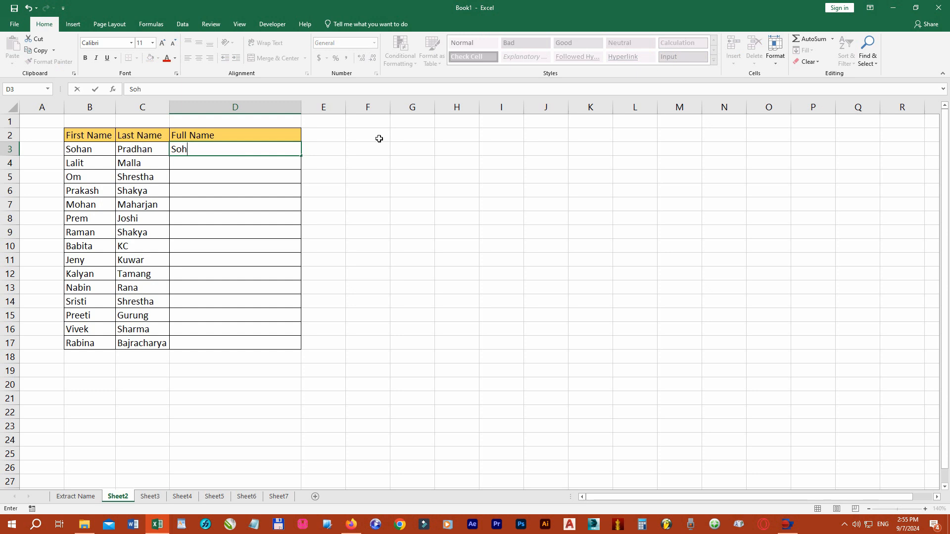
type("an Pradhan")
key("Return")
key("Up")
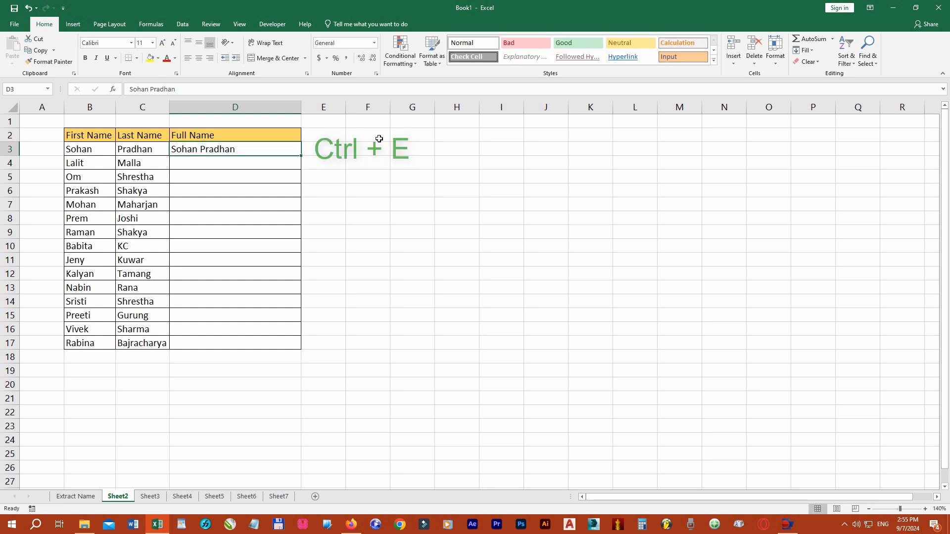
key("ctrl+e")
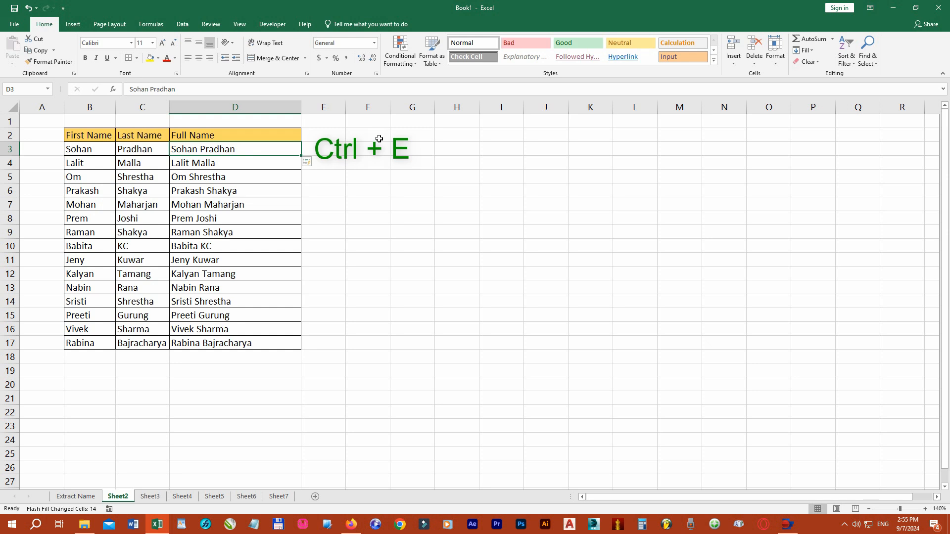
Step: Compare the first and last names with the combined full names in rows 3, 6, 15 and 17
left_click(101, 148)
left_click(129, 149)
left_click(215, 151)
left_click(90, 191)
left_click(138, 190)
left_click(198, 190)
left_click(96, 314)
left_click(127, 313)
left_click(201, 315)
left_click(98, 343)
left_click(127, 343)
left_click(197, 343)
left_click(98, 358)
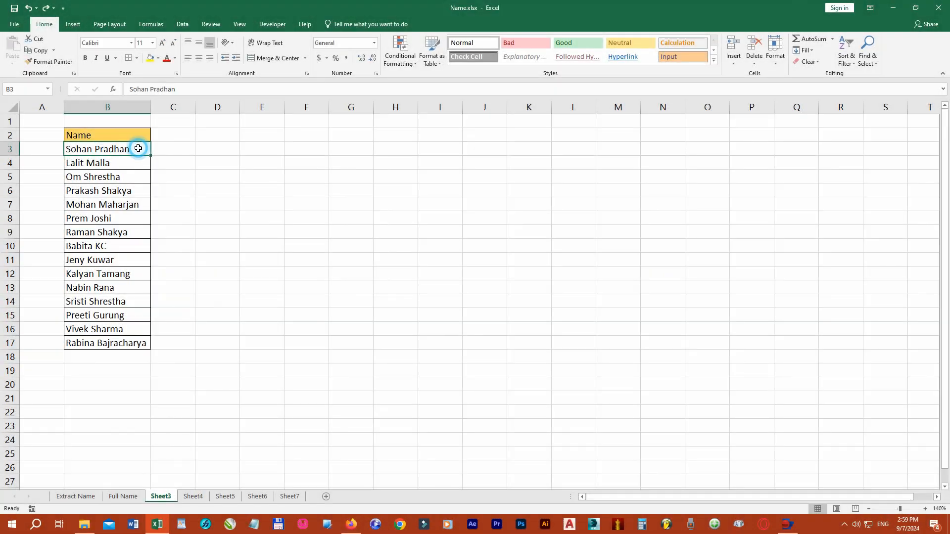
Step: Delete the surname from the name in B3 by hand
double_click(137, 149)
key("BackSpace")
key("BackSpace")
key("BackSpace")
key("BackSpace")
key("BackSpace")
key("BackSpace")
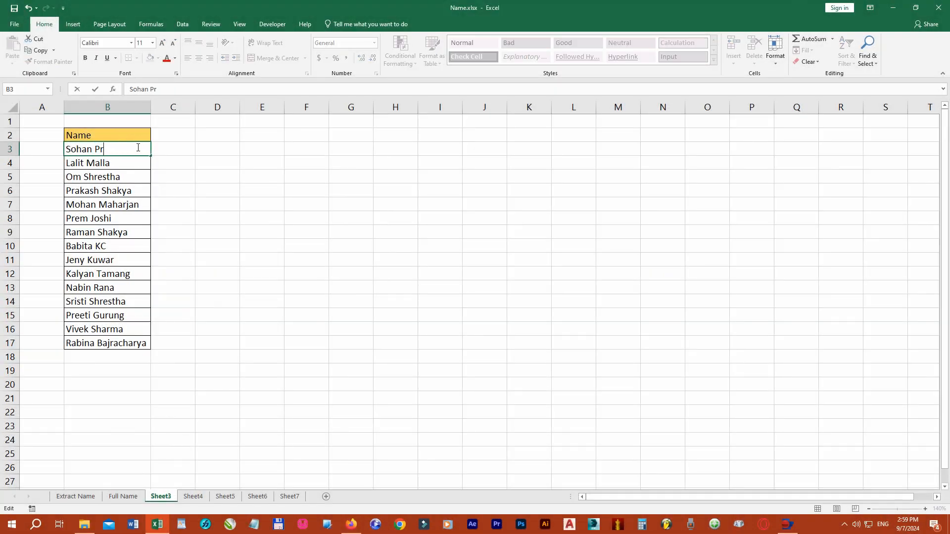
Step: Delete the surname in B4 by hand, and undo the surname deletions in B3 and B4
left_click(132, 161)
double_click(133, 161)
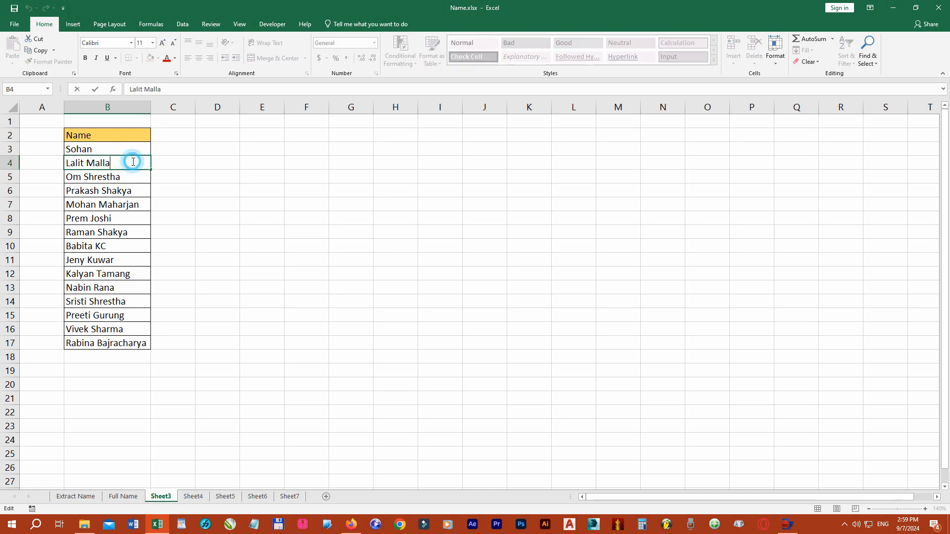
key("BackSpace")
key("BackSpace")
key("BackSpace")
key("BackSpace")
key("BackSpace")
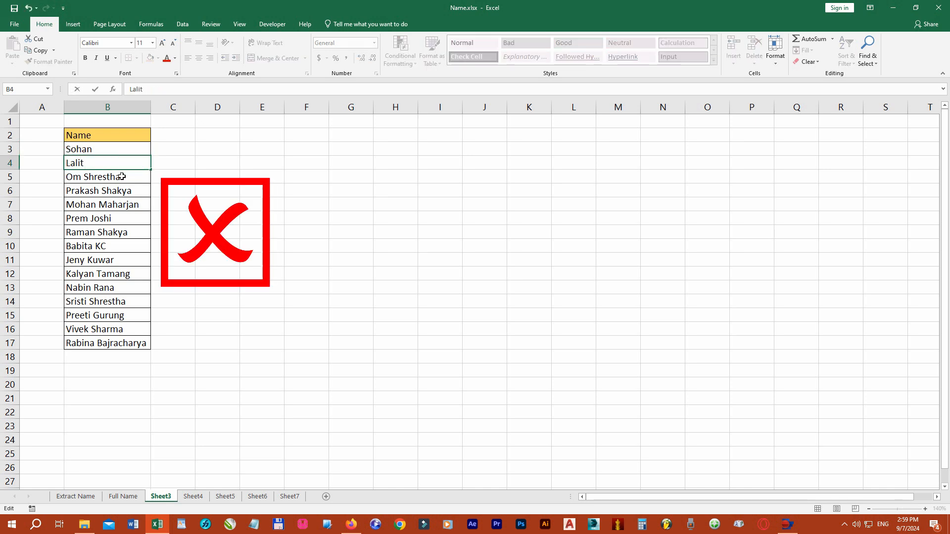
left_click(121, 177)
left_click(123, 204)
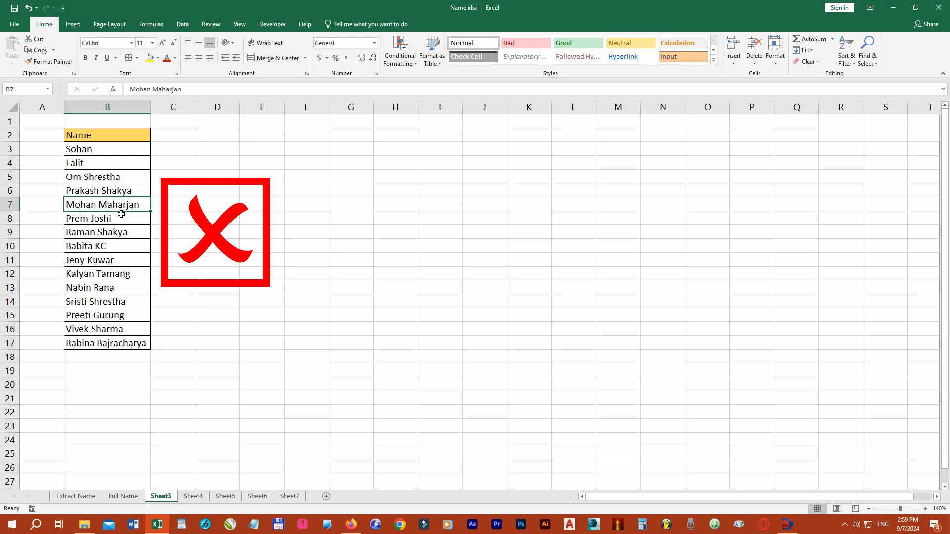
key("ctrl+z")
key("ctrl+z")
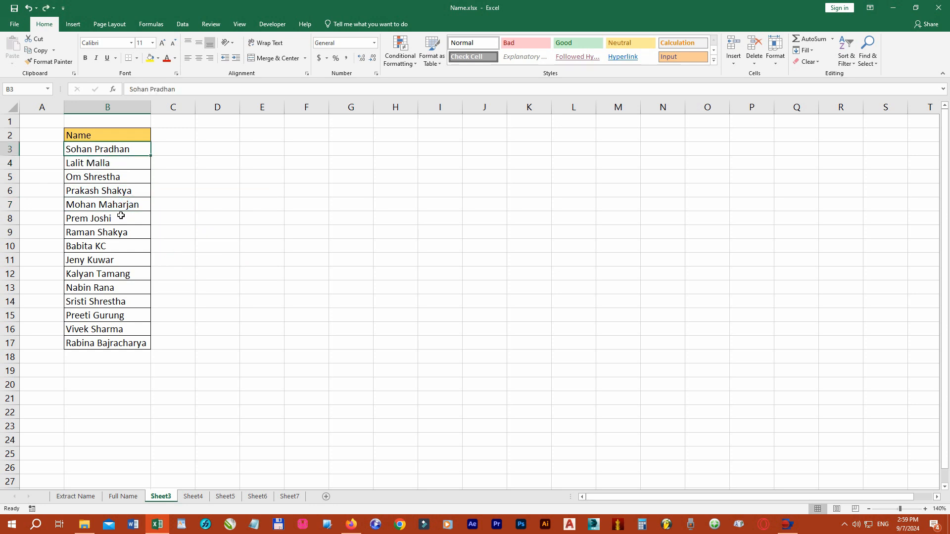
Step: Remove all surnames from the Name column by replacing every match of a space followed by * with nothing
left_click(118, 164)
left_click(114, 147)
key("ctrl+h")
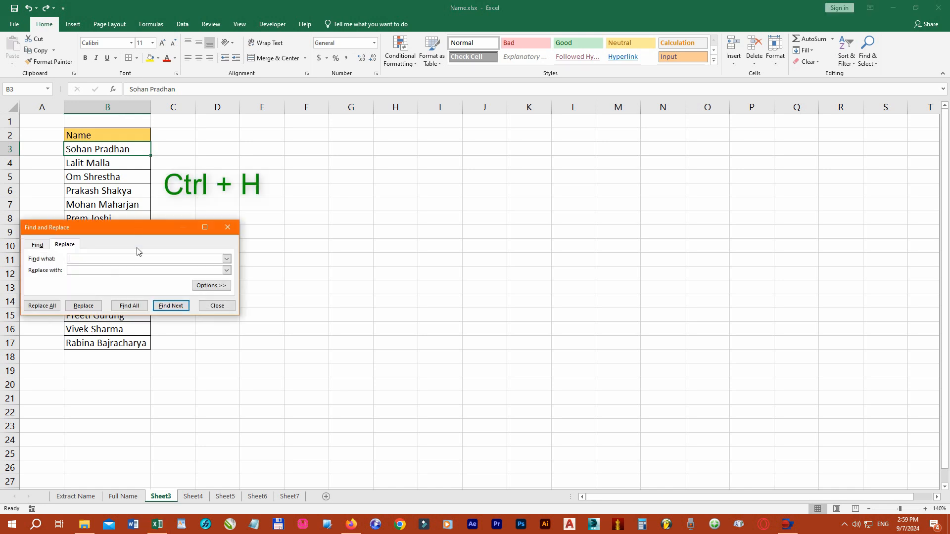
left_click_drag(142, 230, 159, 203)
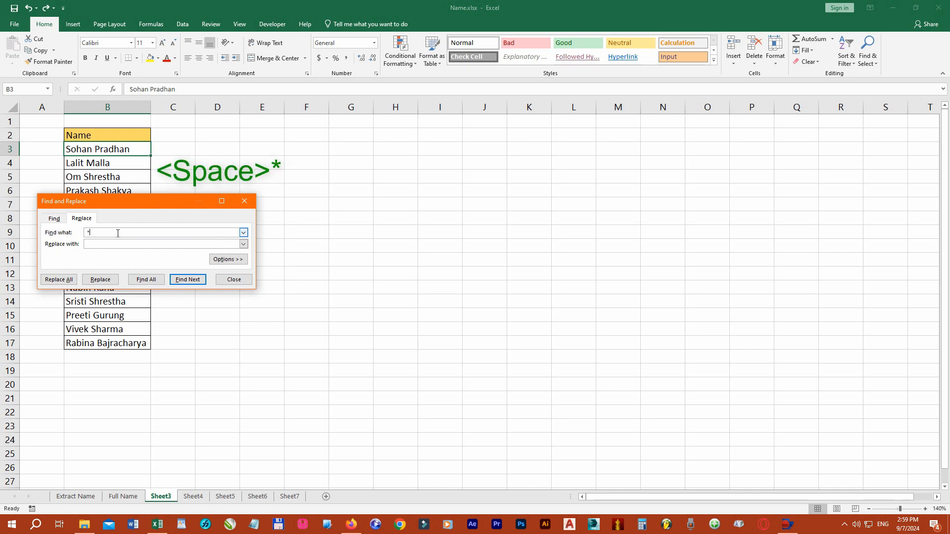
left_click(69, 281)
left_click(481, 292)
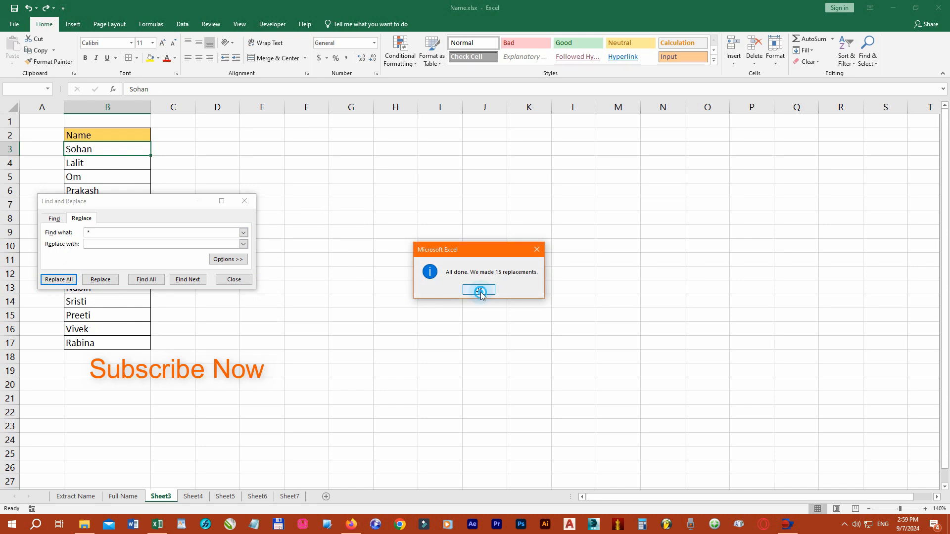
left_click(234, 279)
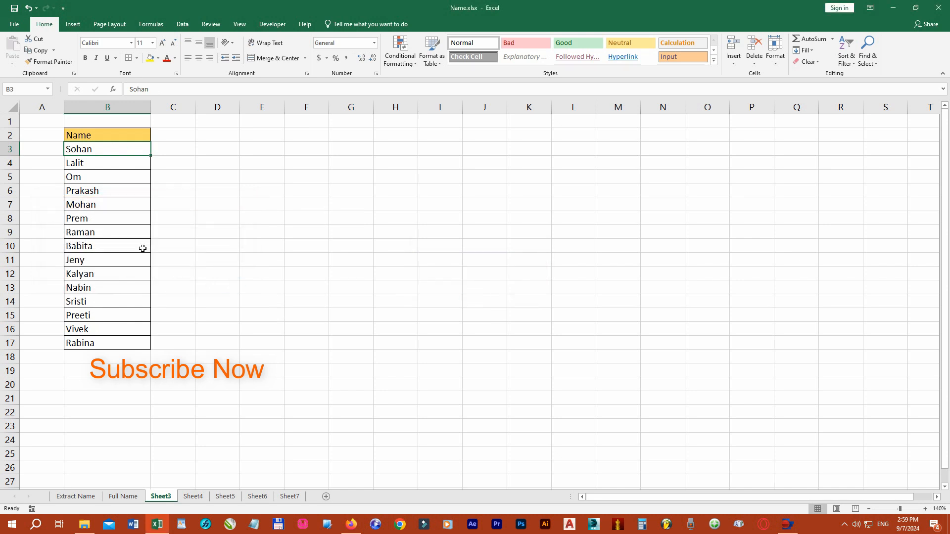
Step: Check the cells of the Name column from B3 to B17 for remaining surnames
left_click(105, 155)
left_click(102, 163)
left_click(103, 176)
left_click(102, 191)
left_click(104, 263)
left_click(101, 288)
left_click(102, 302)
left_click(102, 329)
left_click(97, 343)
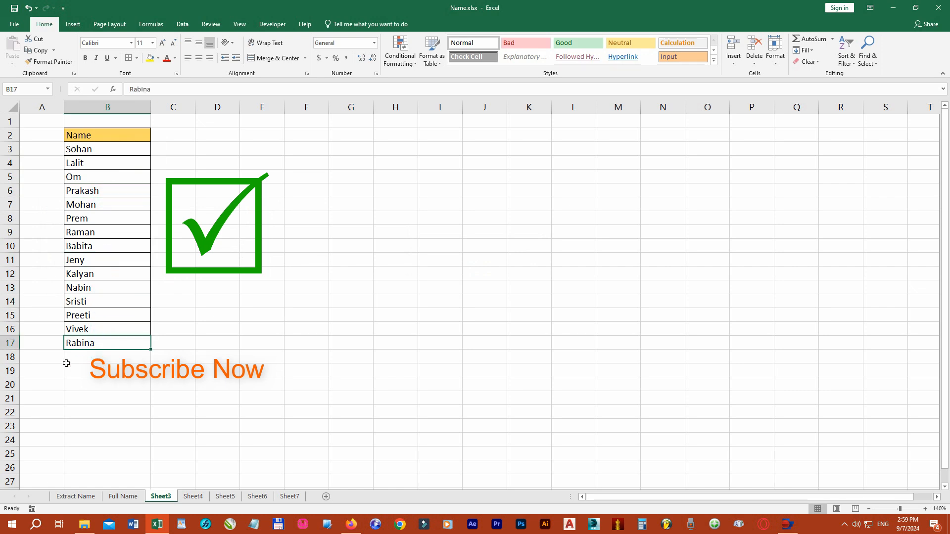
left_click(50, 361)
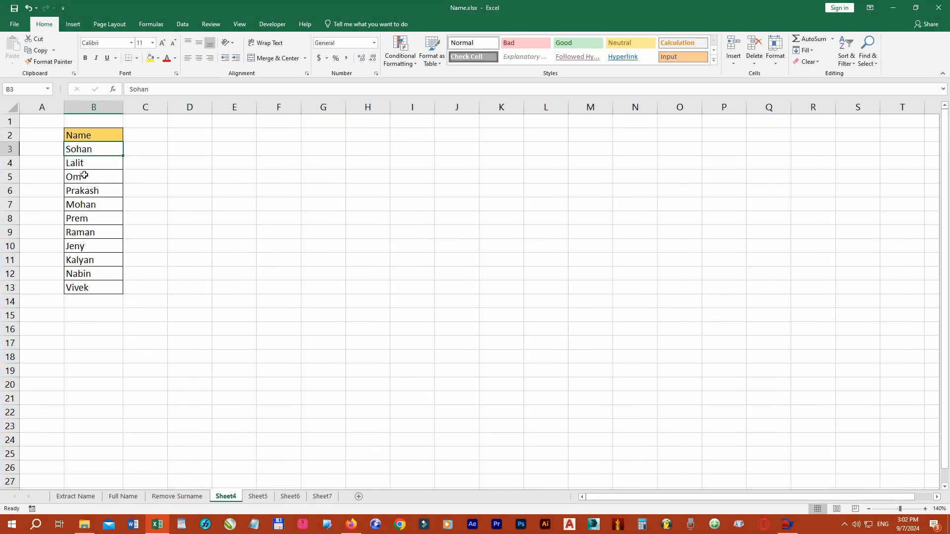
Step: Try adding the prefix "Mr." by hand to the names in B3 and B4, and undo both edits
double_click(69, 150)
type("Mr.")
key("Return")
key("F2")
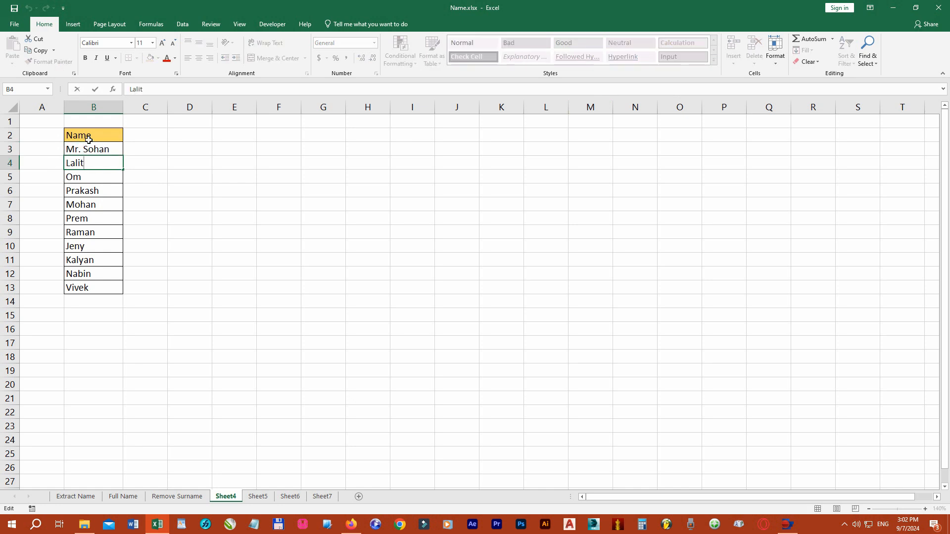
key("Home")
type("Mr.")
key("Return")
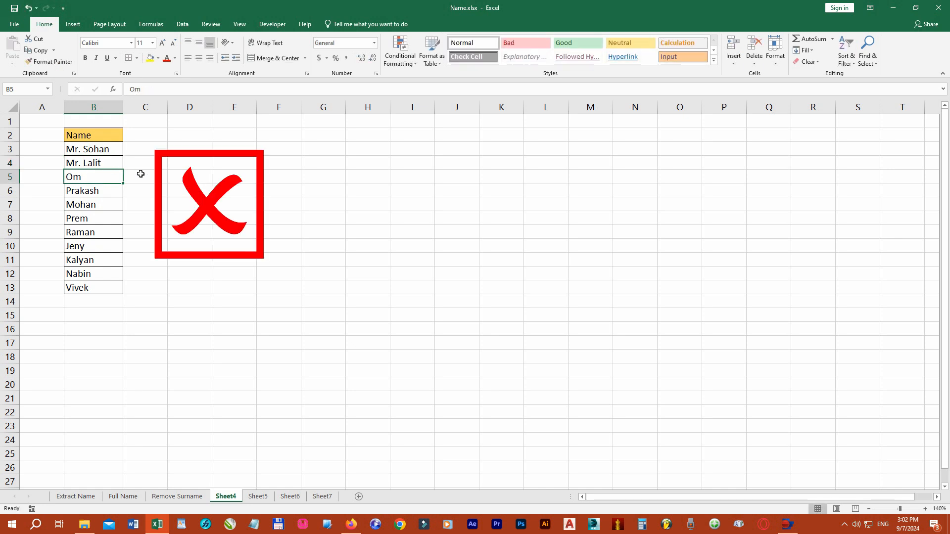
key("ctrl+z")
key("ctrl+z")
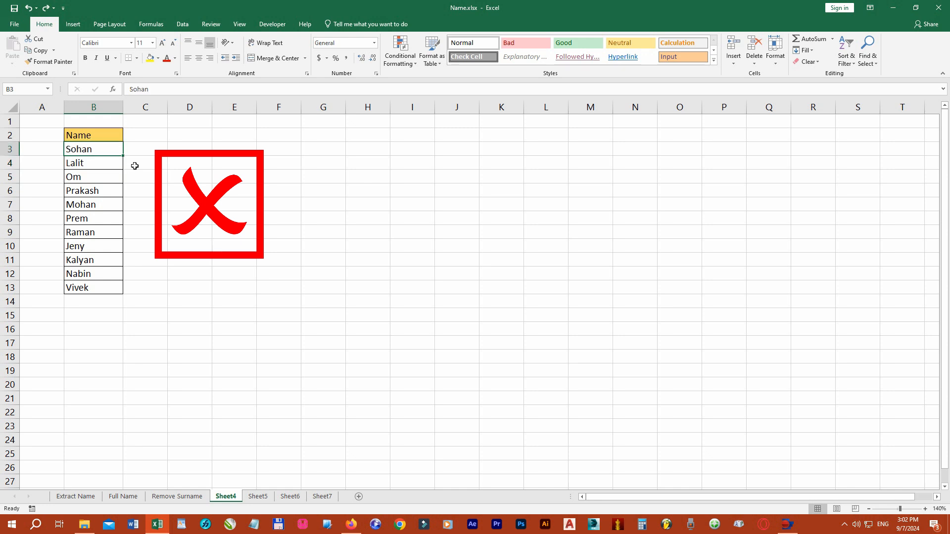
Step: Apply the custom number format "Mr. "@ to the names in B3:B13
left_click(107, 150)
left_click_drag(104, 148, 100, 287)
right_click(97, 148)
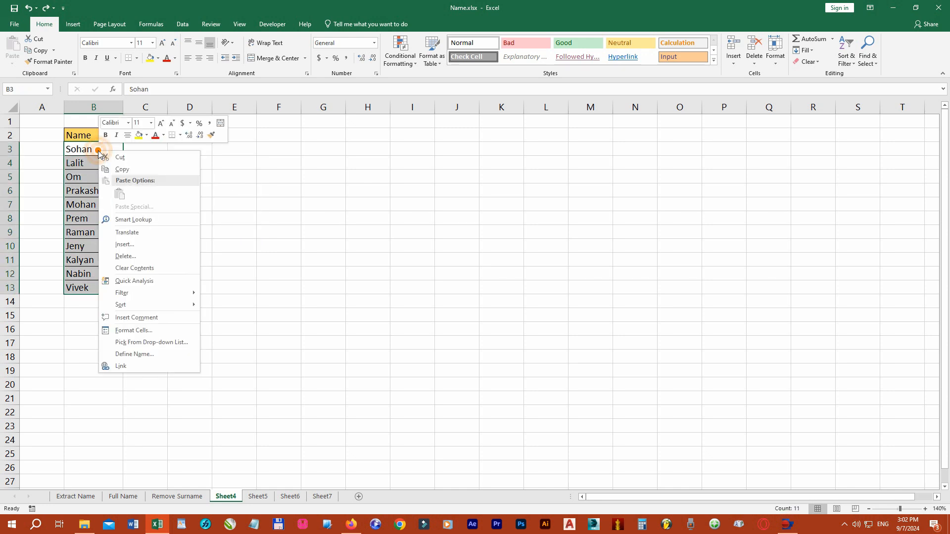
left_click(138, 330)
left_click_drag(143, 216, 364, 146)
left_click(231, 164)
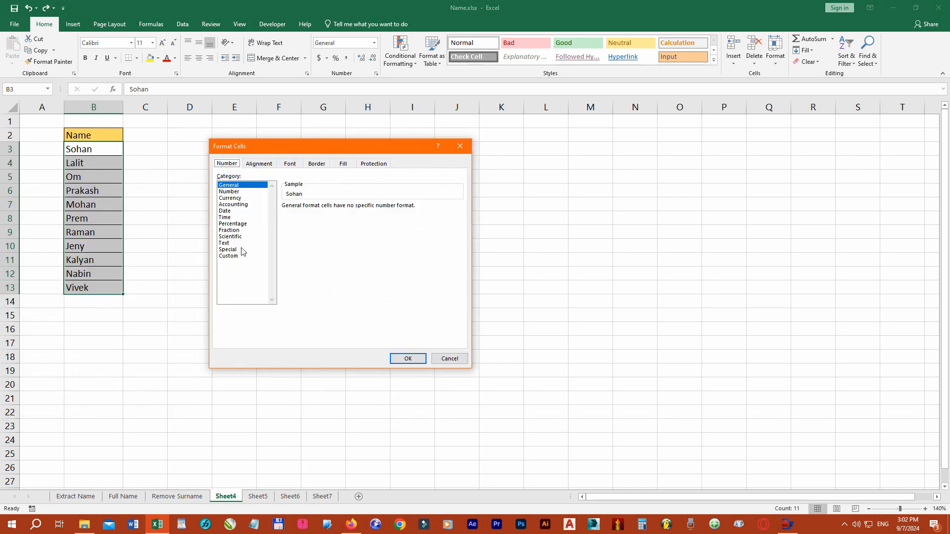
left_click(237, 255)
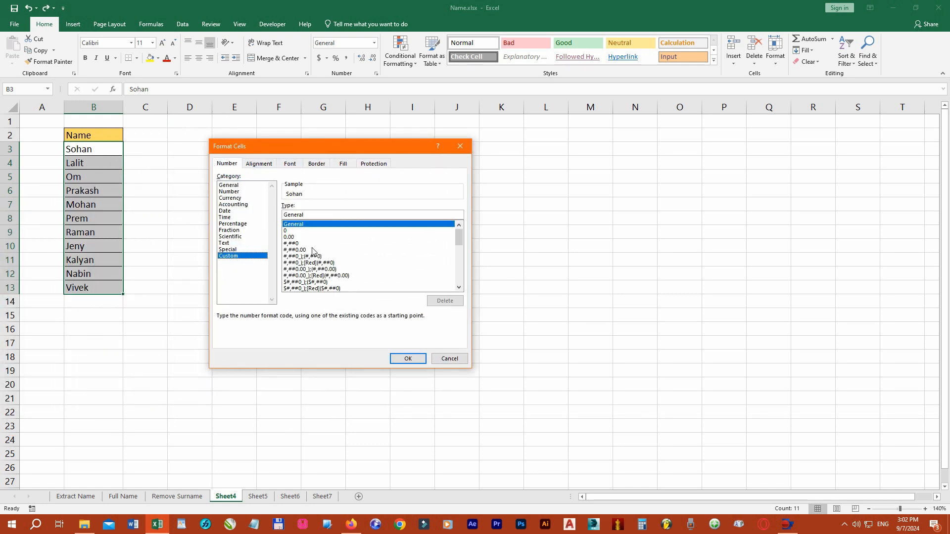
double_click(315, 215)
type("\"Mr. ")
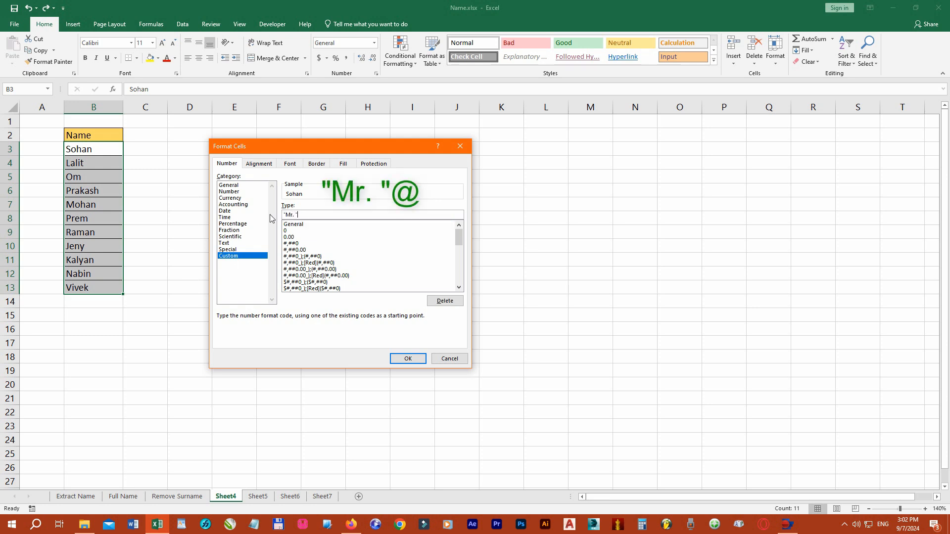
type("\"@")
left_click(408, 359)
Step: Check the "Mr." prefix on the names in the Name column down to B13
left_click(85, 149)
left_click(96, 190)
left_click(95, 218)
left_click(95, 232)
left_click(97, 246)
left_click(96, 273)
left_click(95, 288)
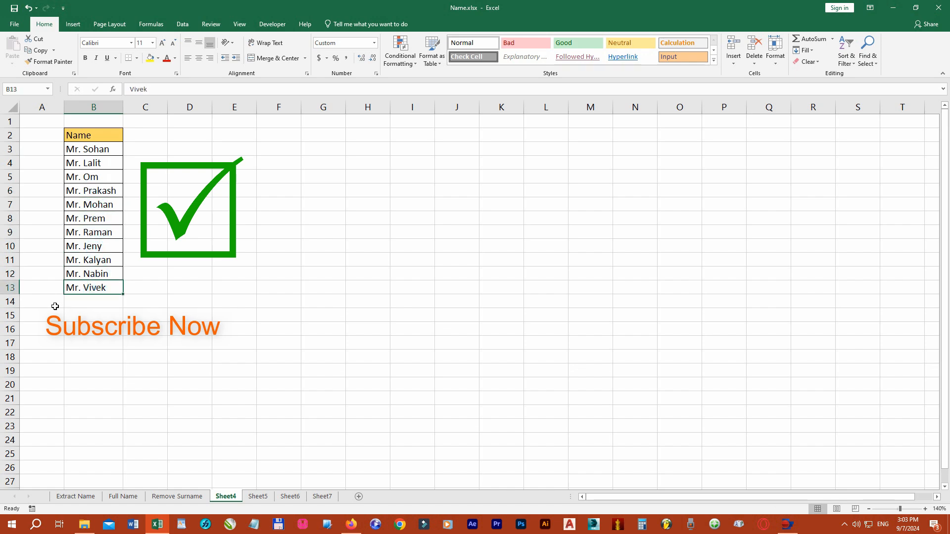
left_click(48, 304)
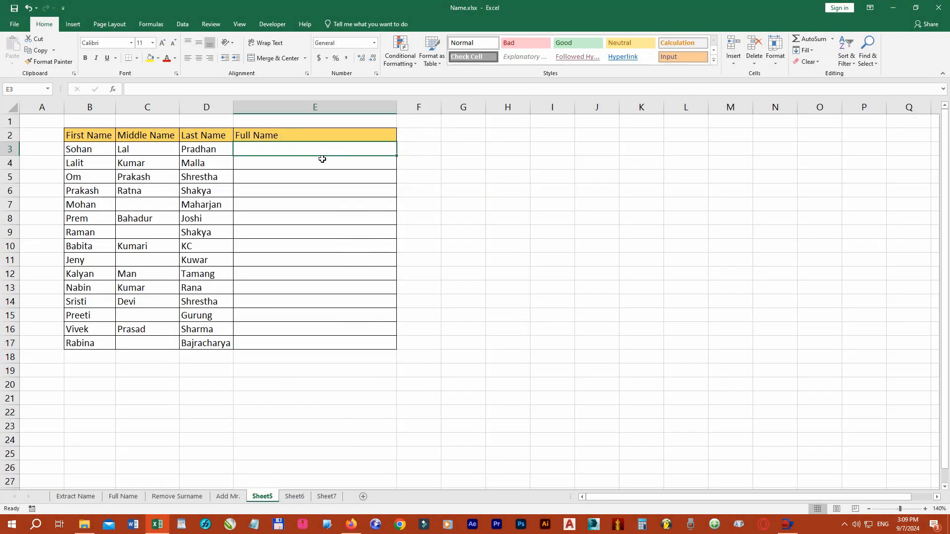
Step: Try entering the first two full names by hand in E3 and E4, including middle names, and undo both entries
left_click(310, 148)
type("Sohan Lal")
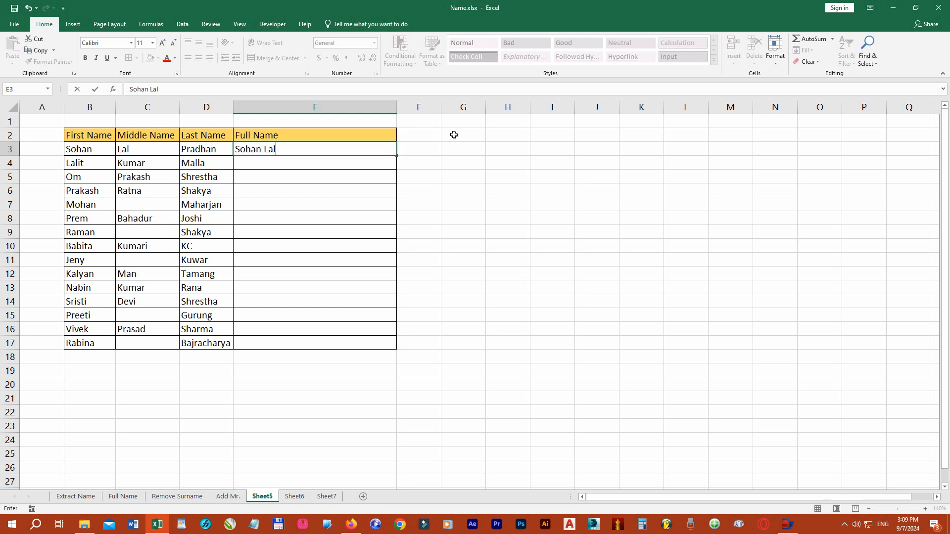
type(" Pradhan")
key("Return")
type("La")
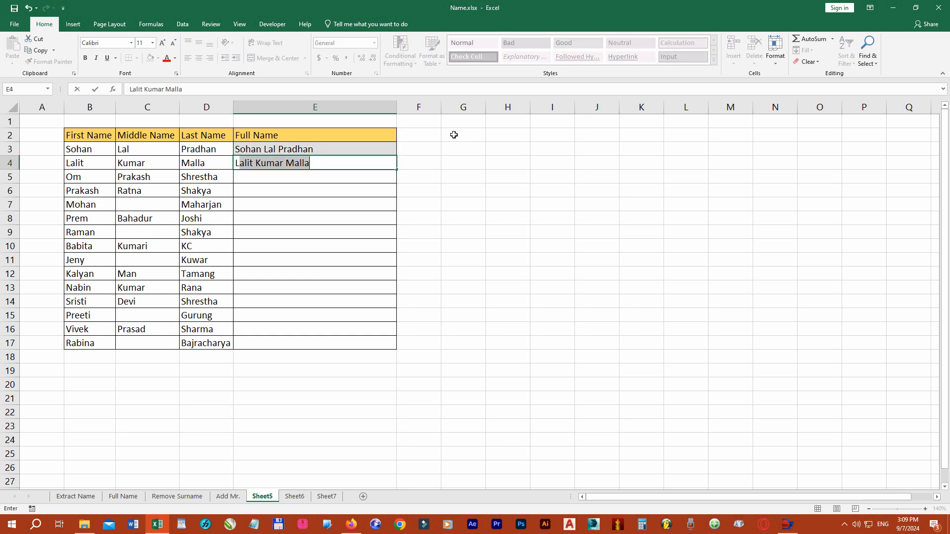
type("lit Kumar Malla")
key("Return")
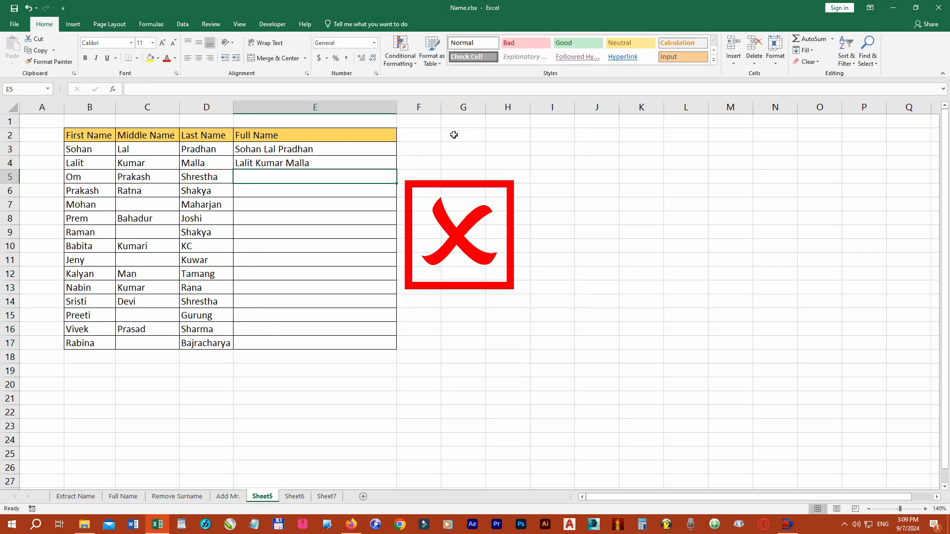
key("ctrl+z")
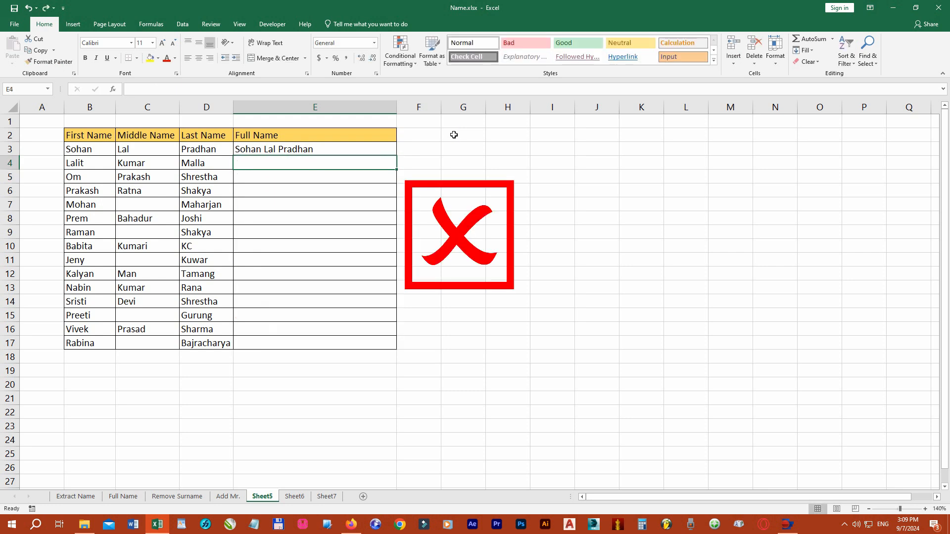
key("ctrl+z")
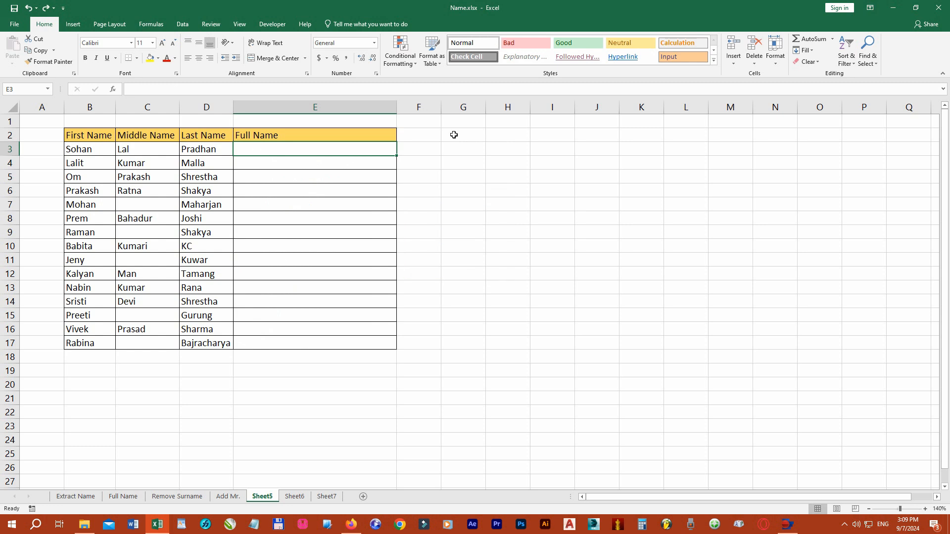
Step: Enter =TEXTJOIN(" ",TRUE,B3,C3,D3) in E3 to join the three name parts, and fill the formula down to E17
type("=")
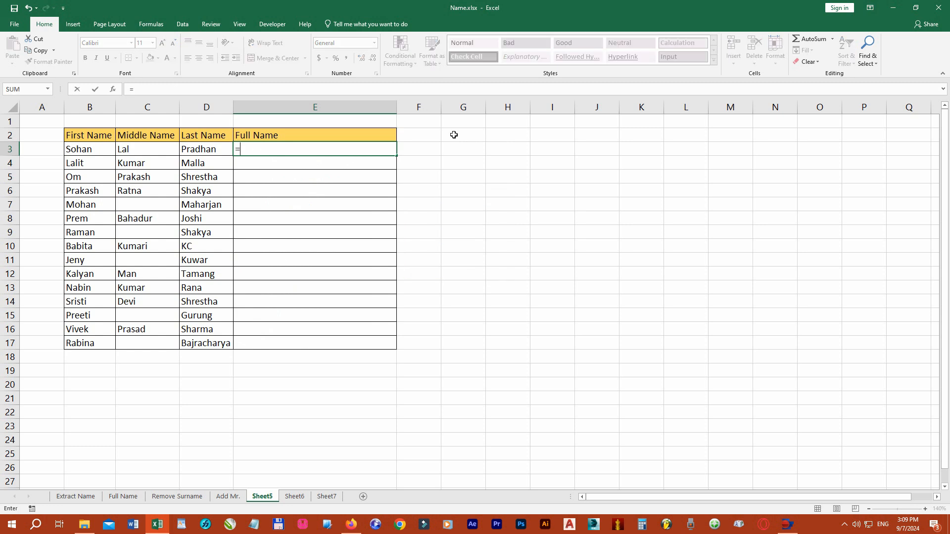
type("TextJ")
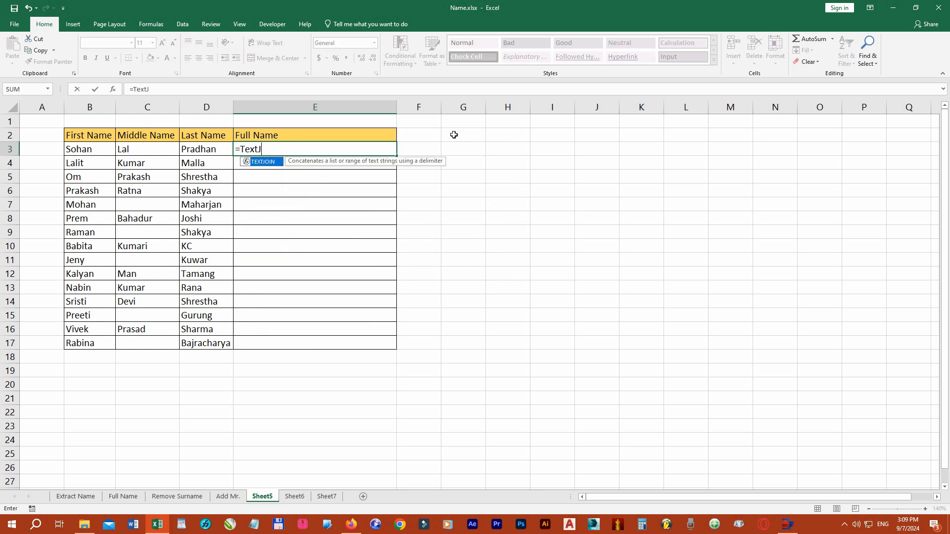
type("oin(")
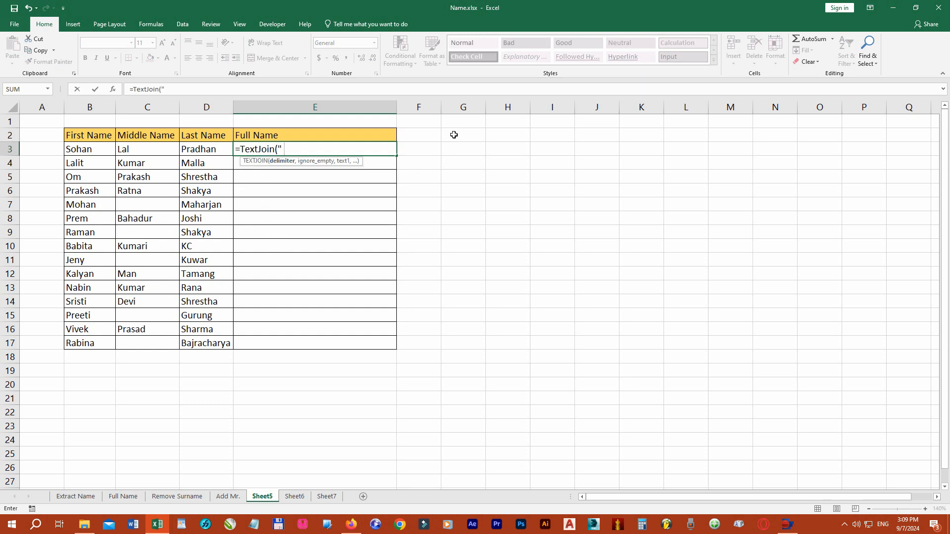
type("\" \",True")
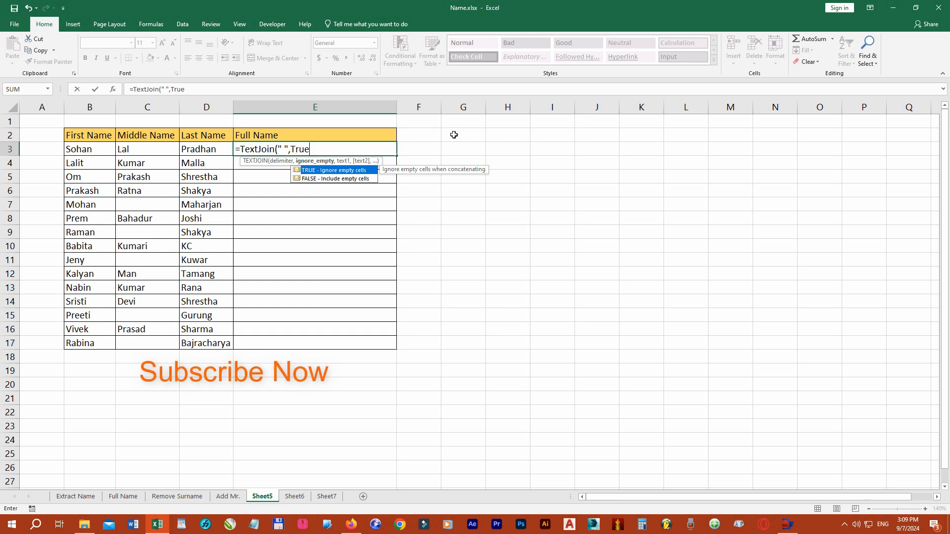
type(",")
key("Left")
key("Left")
key("Left")
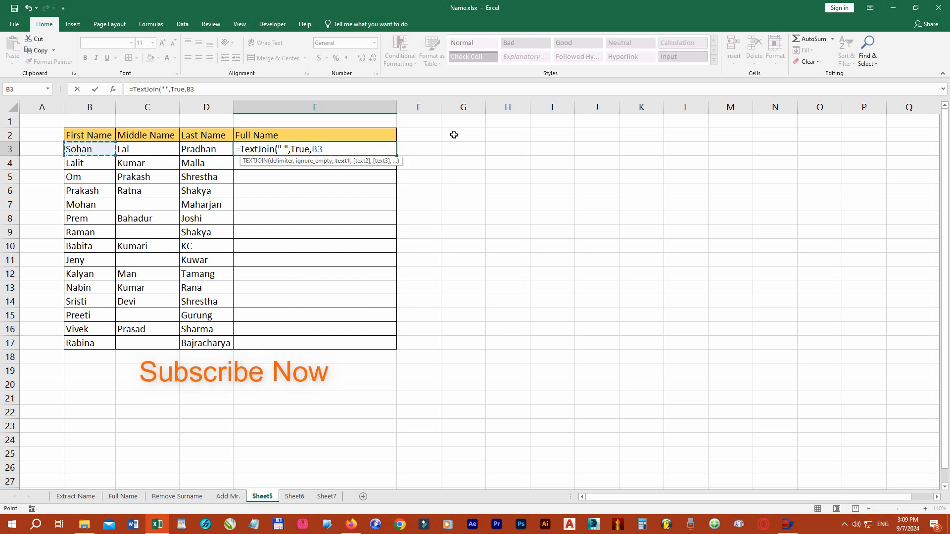
type(",")
key("Left")
key("Left")
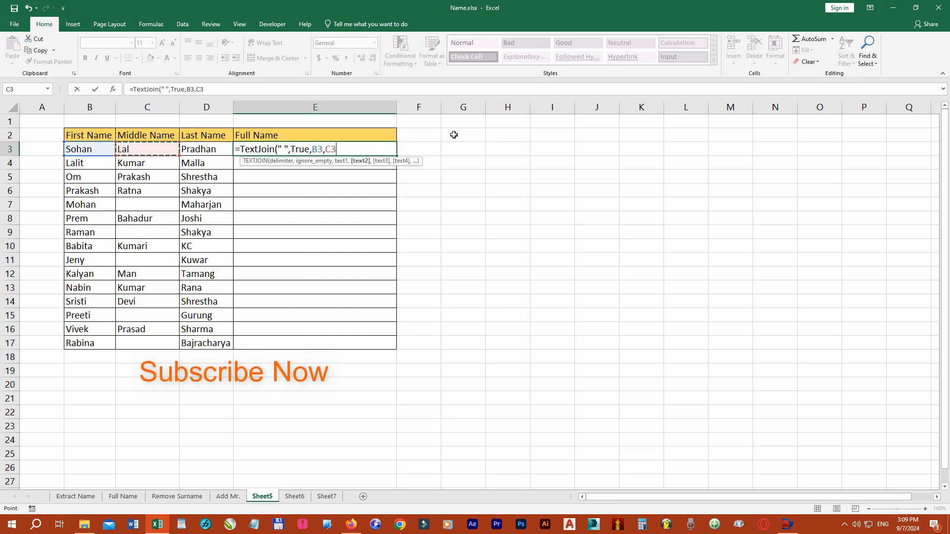
type(",")
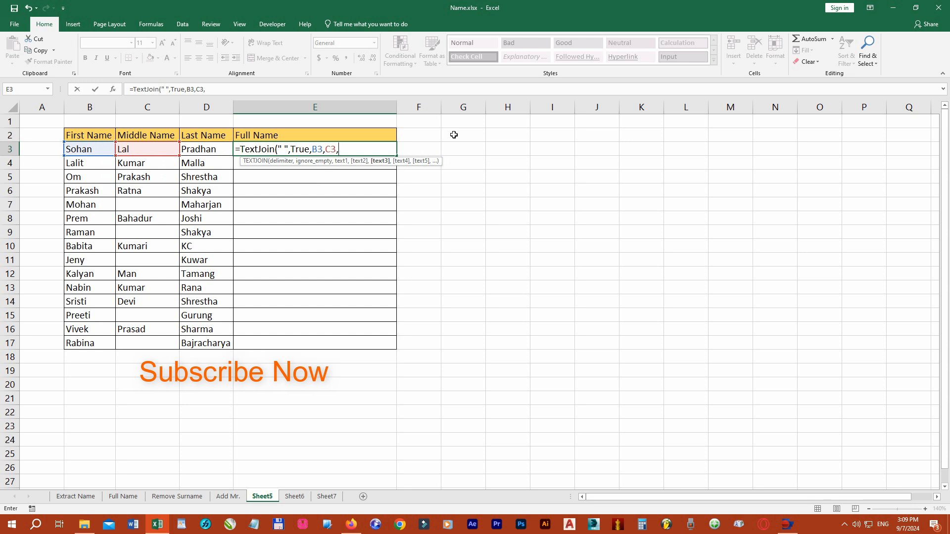
key("Left")
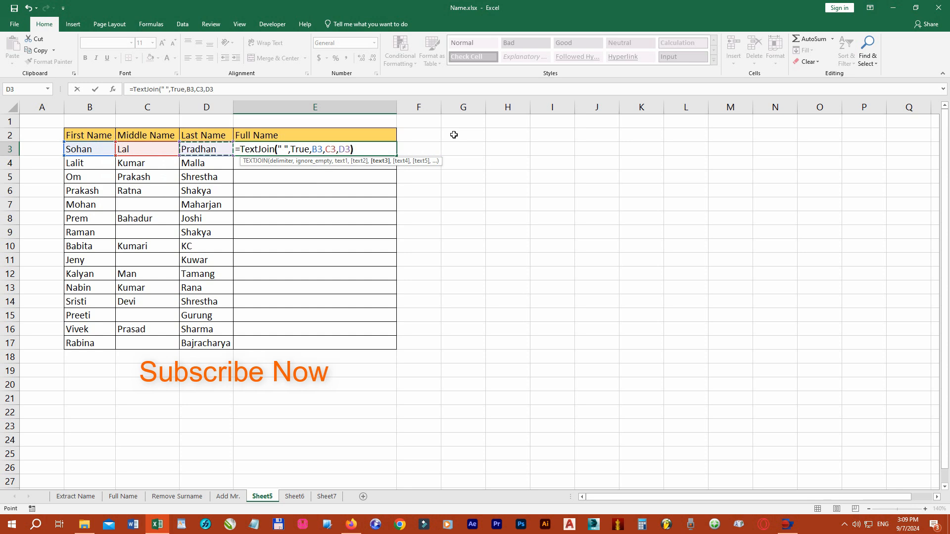
key("Return")
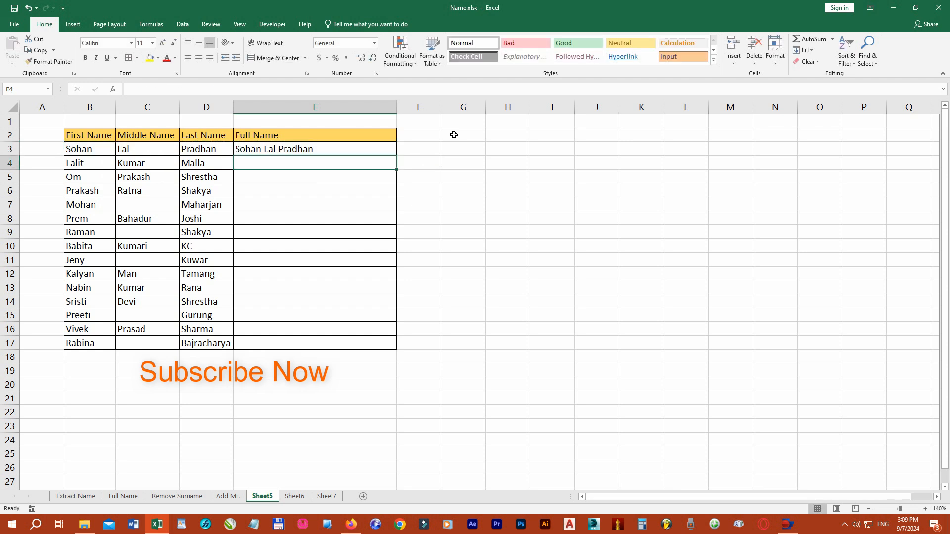
left_click(367, 149)
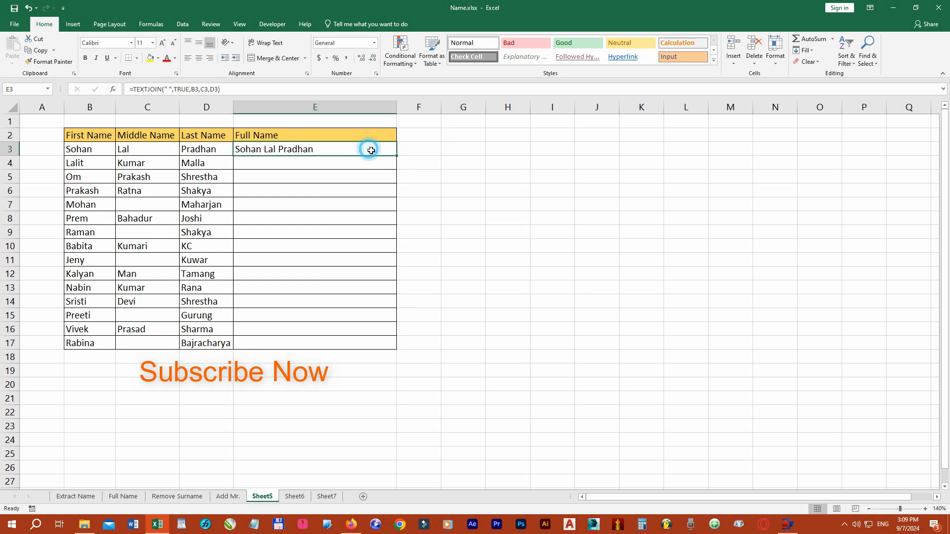
left_click_drag(397, 156, 398, 350)
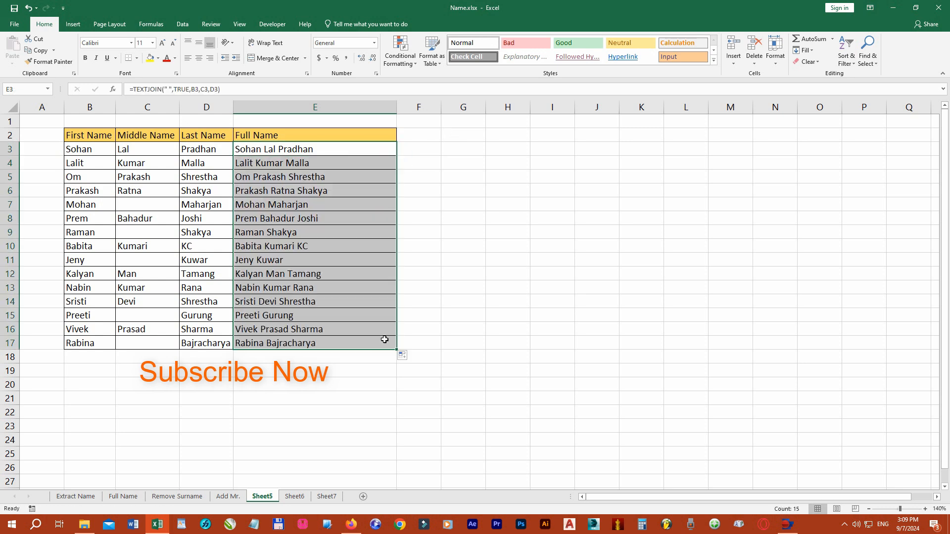
Step: Compare the first, middle and last names in rows 3, 4 and 6 with the joined names in the Full Name column
left_click(102, 148)
left_click(133, 149)
left_click(193, 149)
left_click(255, 149)
left_click(95, 163)
left_click(134, 163)
left_click(192, 163)
left_click(270, 163)
left_click(102, 192)
left_click(134, 191)
left_click(194, 191)
left_click(259, 193)
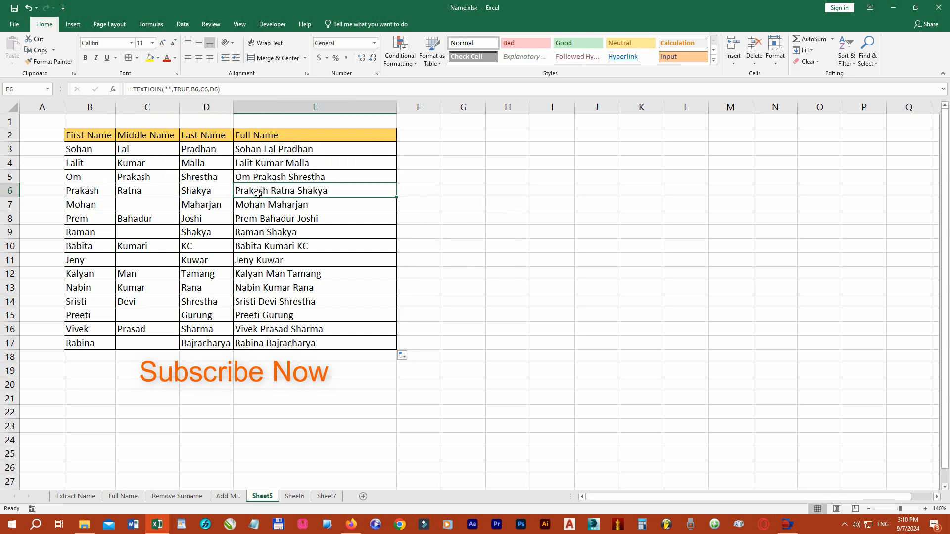
left_click(89, 357)
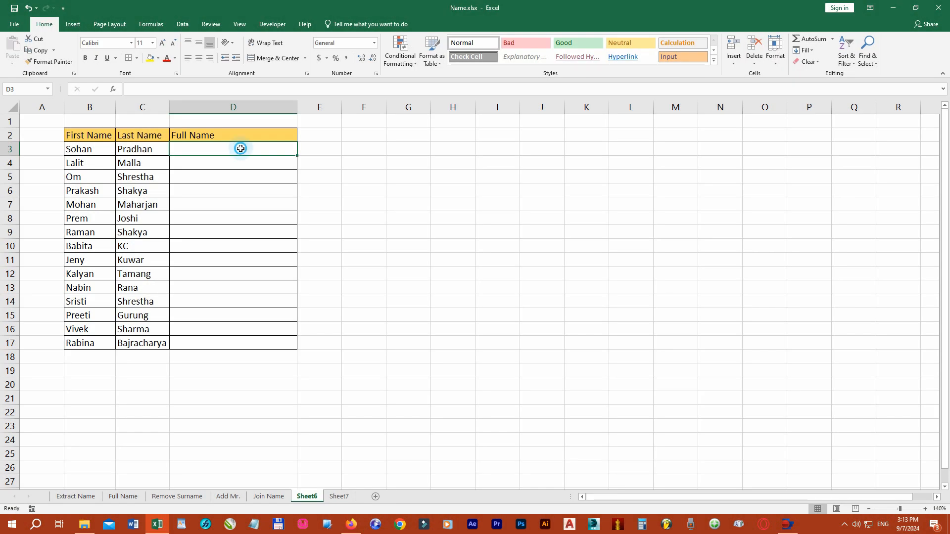
Step: Try entering the first two full names by hand in D3 and D4 without middle names, and undo both entries
type("S")
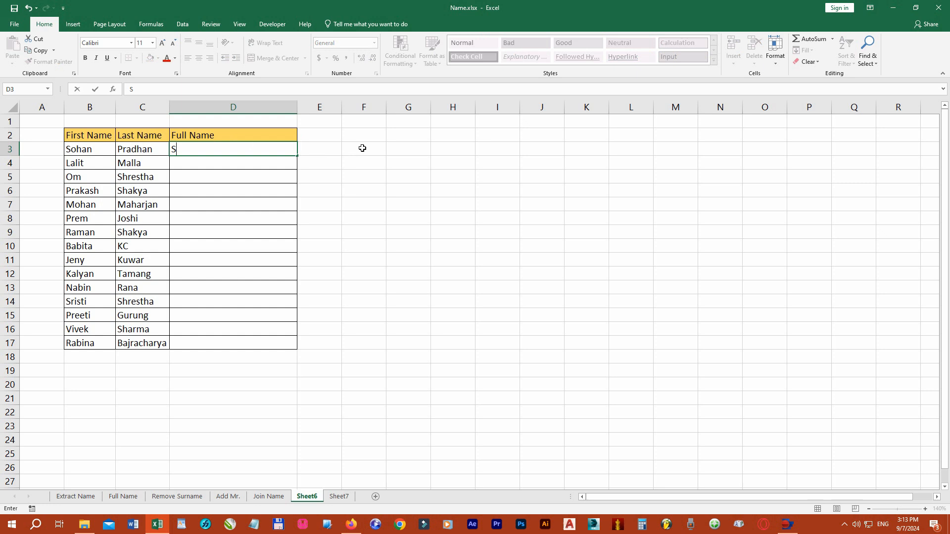
type("ohan Pradhan")
key("Return")
type("Lalit")
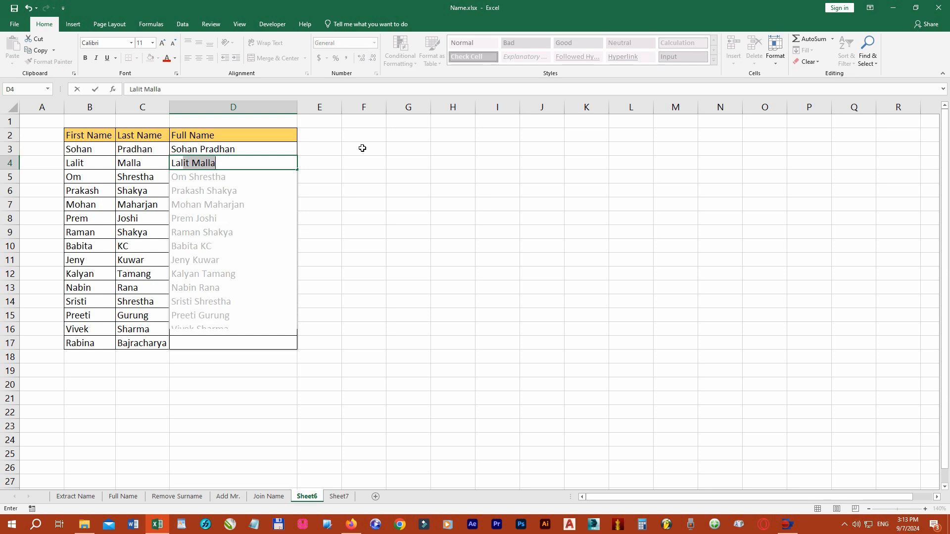
type(" Mall")
key("Return")
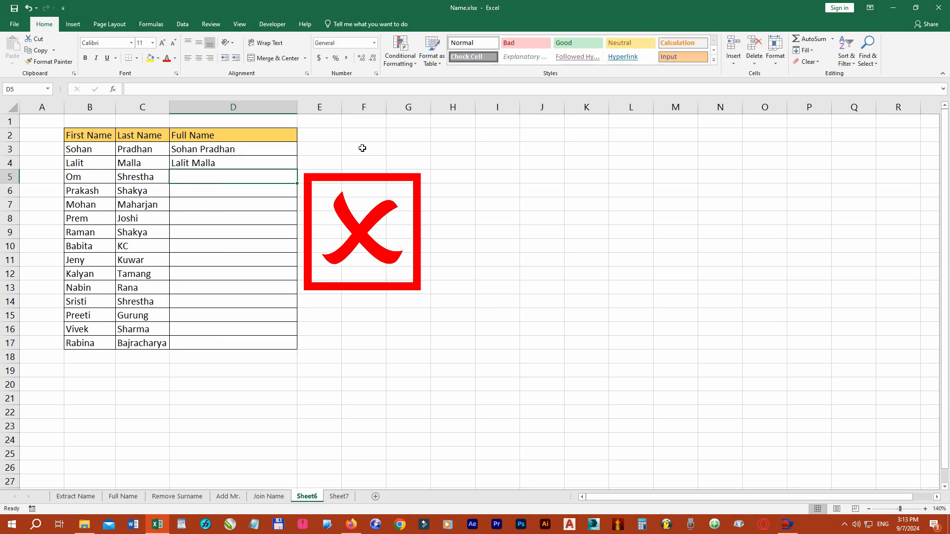
key("ctrl+z")
key("ctrl+z")
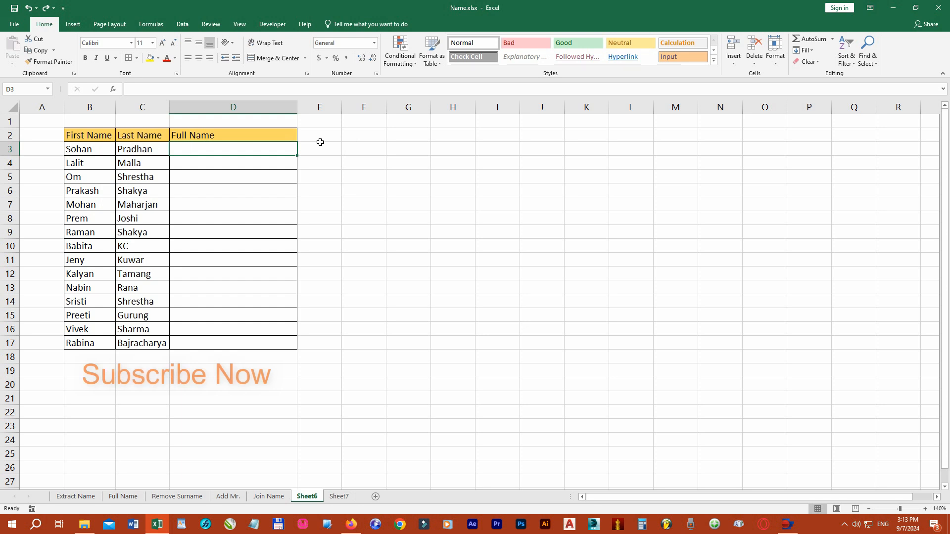
Step: Enter =B3&" "&C3 in D3 to join the first and last names, and fill the formula down to D17
type("=")
key("Left")
key("Left")
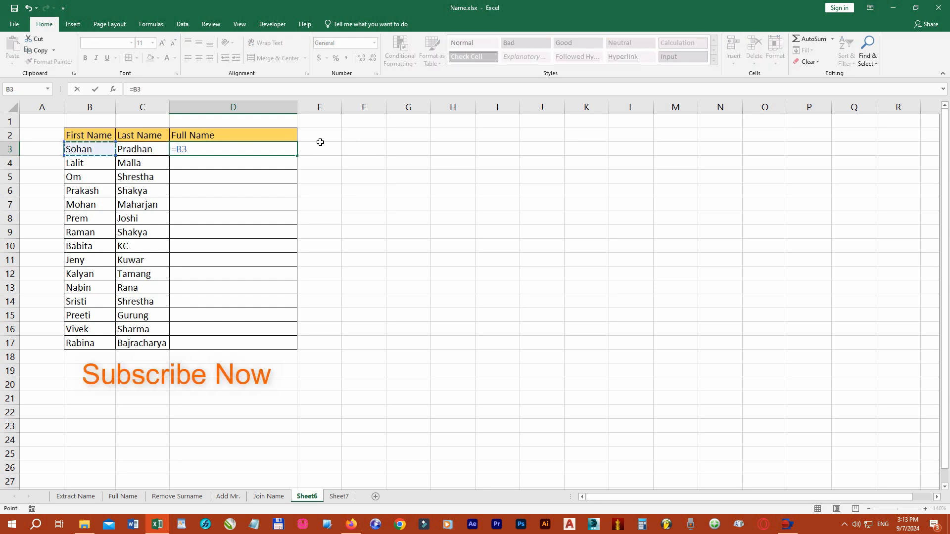
type("&\" \"&")
key("Left")
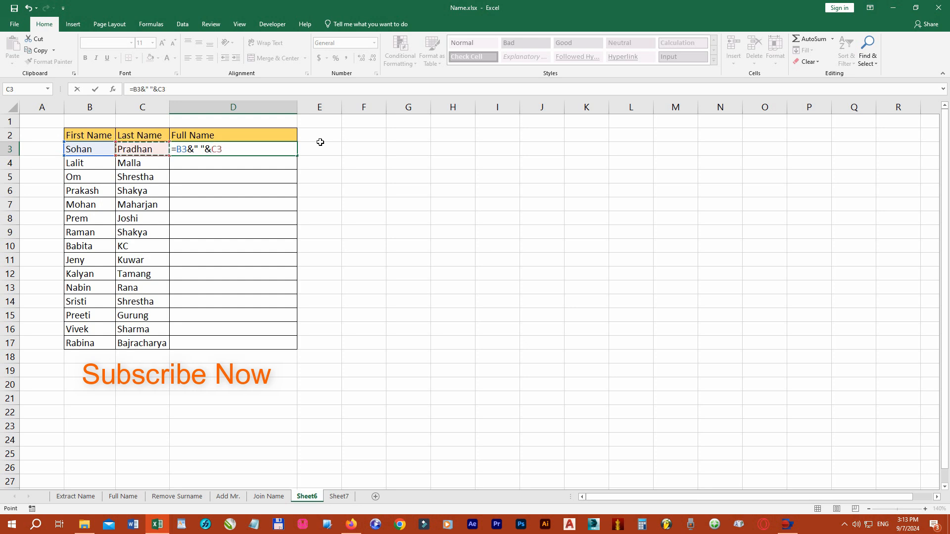
key("Return")
left_click(290, 153)
left_click_drag(297, 156, 287, 346)
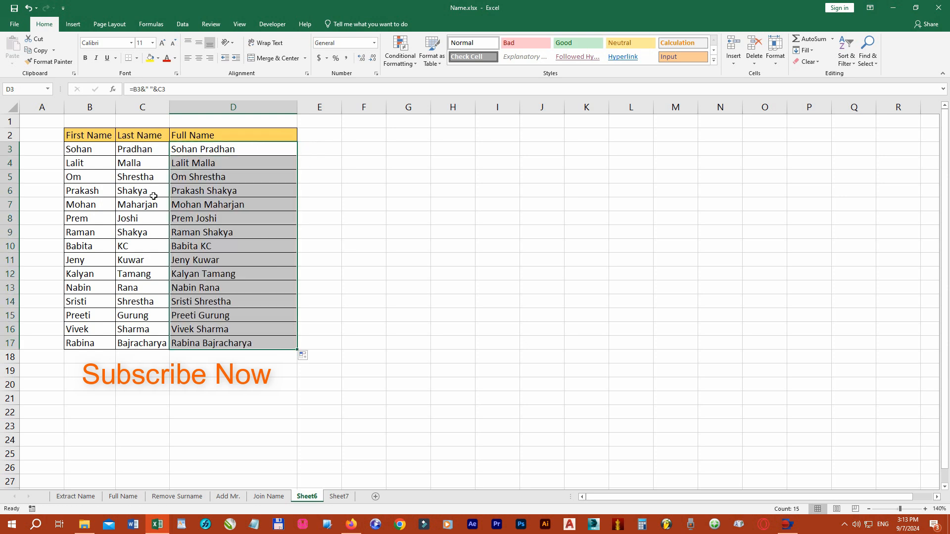
Step: Compare the first and last names in rows 3, 5, 9 and 17 with the combined names in the Full Name column
left_click(93, 152)
left_click(131, 151)
left_click(183, 151)
left_click(94, 178)
left_click(131, 178)
left_click(194, 178)
left_click(88, 235)
left_click(134, 235)
left_click(198, 233)
left_click(93, 342)
left_click(141, 342)
left_click(184, 342)
left_click(92, 357)
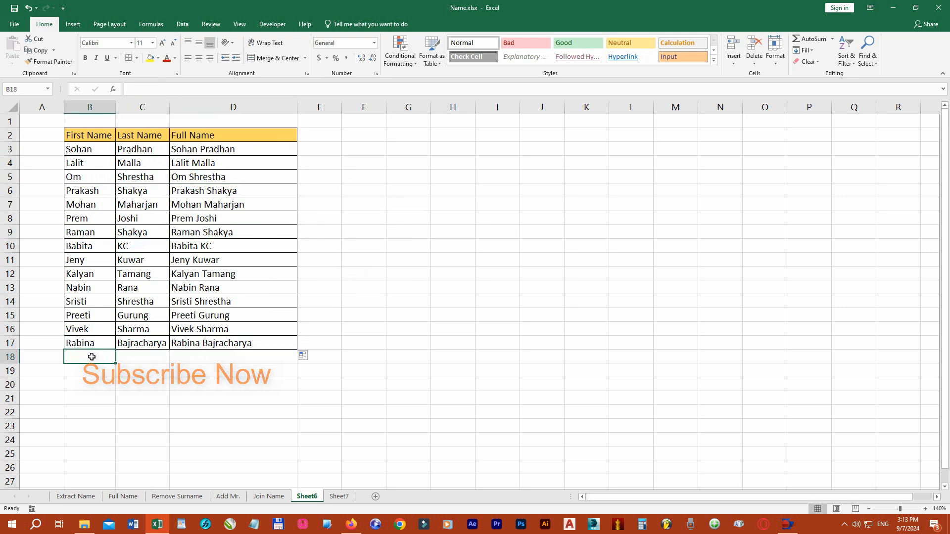